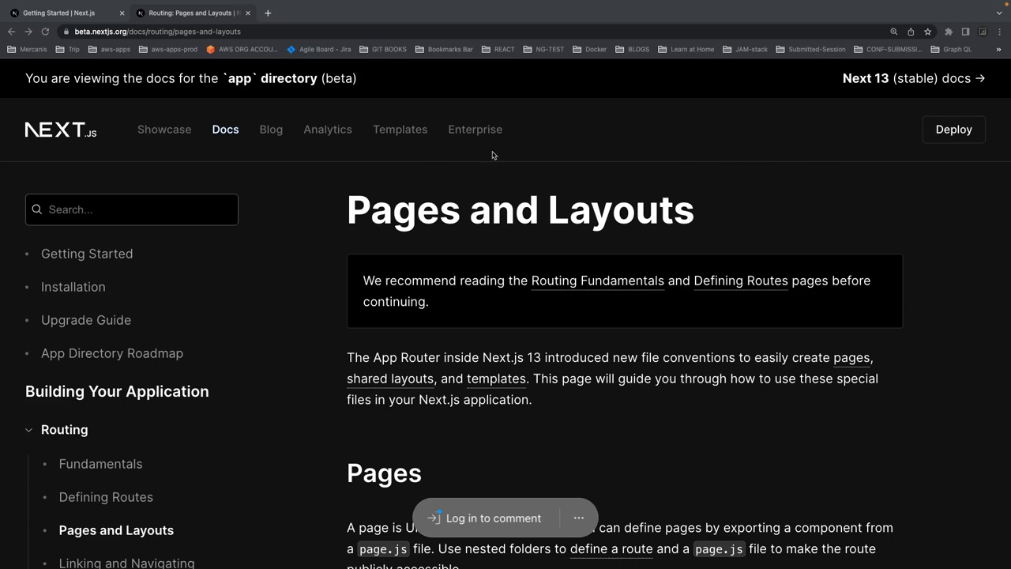
Bring the docs browser forward and open the Installation page from the beta.nextjs.org sidebar
left_click(578, 147)
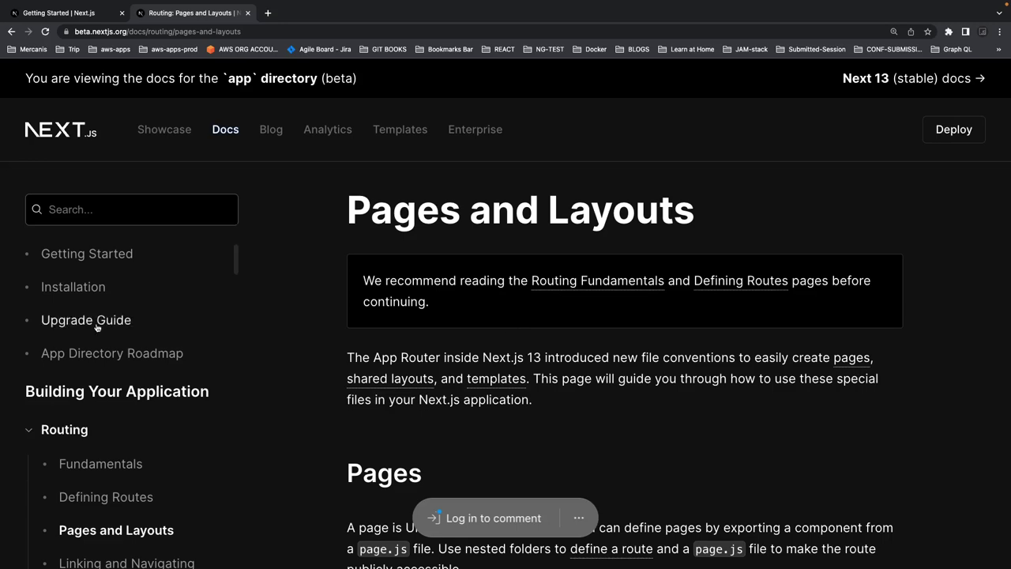
left_click(85, 288)
Highlight the full npx create-next-app@latest --experimental-app command on the Installation page
scroll(328, 330, "down", 6)
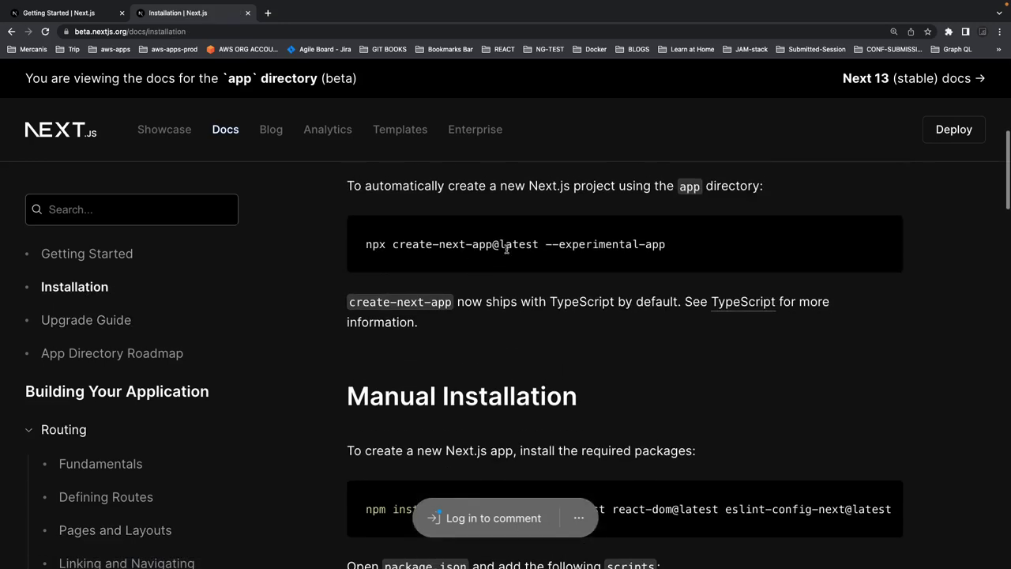
double_click(559, 242)
left_click(581, 241)
left_click_drag(423, 322, 424, 244)
triple_click(424, 243)
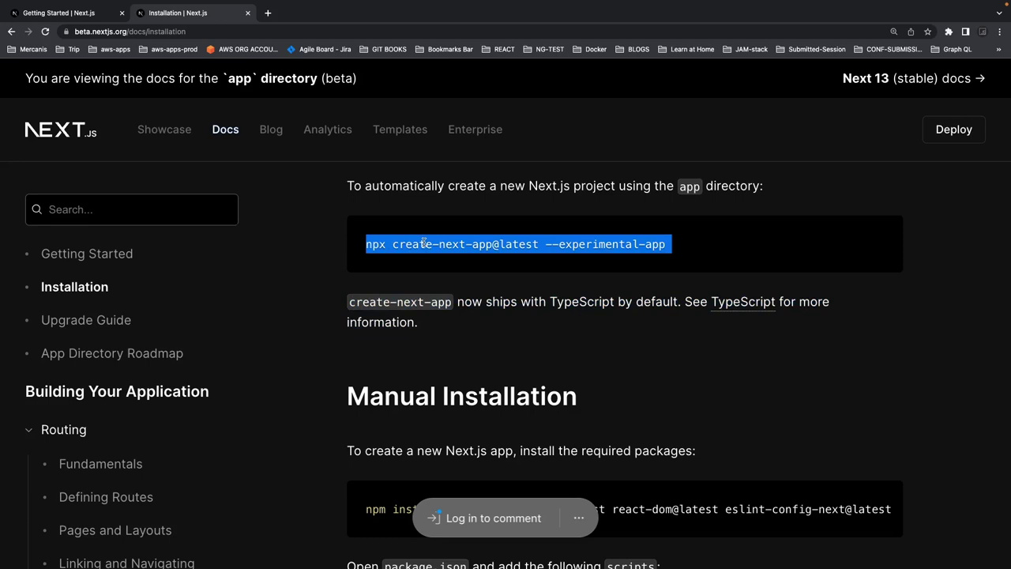
Scroll to the next.config.js example and highlight its appDir: true setting
scroll(424, 243, "down", 9)
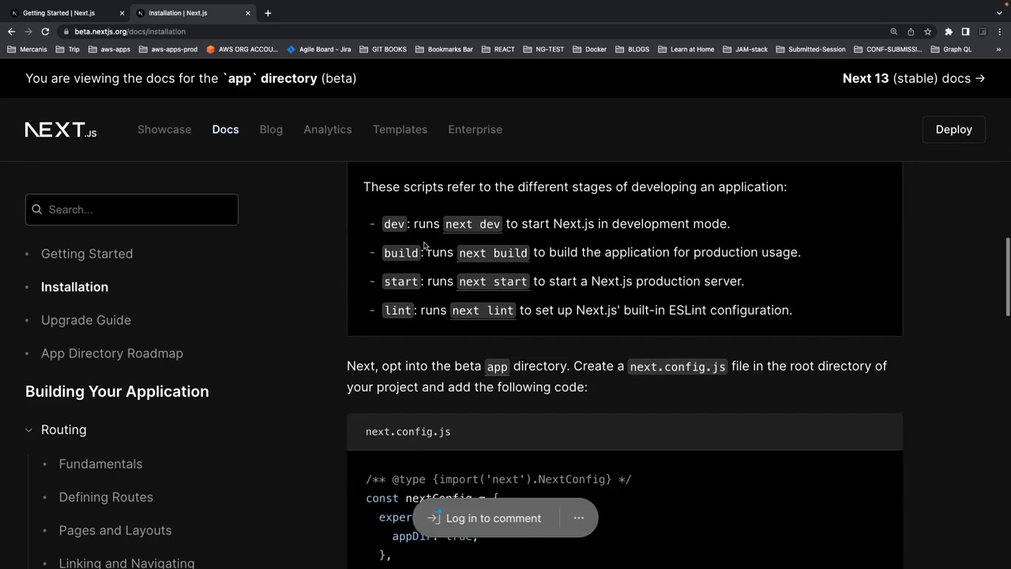
scroll(424, 244, "down", 2)
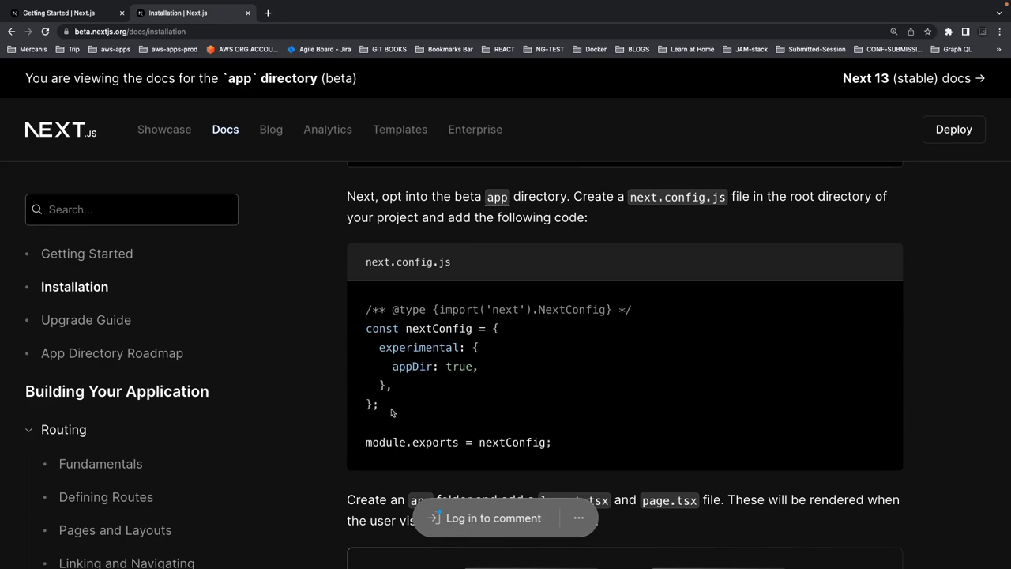
scroll(391, 411, "up", 10)
scroll(391, 409, "up", 1)
left_click(566, 339)
left_click_drag(544, 337, 670, 338)
scroll(679, 337, "down", 10)
scroll(679, 337, "down", 2)
left_click_drag(386, 402, 497, 402)
scroll(495, 402, "down", 4)
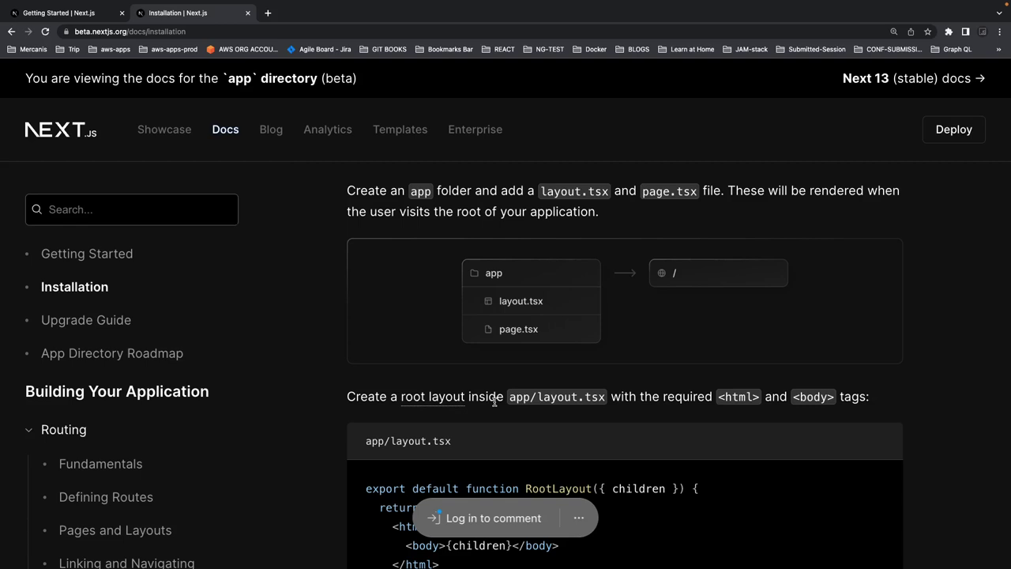
Scroll to the app folder diagram mapping layout.tsx and page.tsx to /, above the RootLayout code
scroll(494, 401, "down", 2)
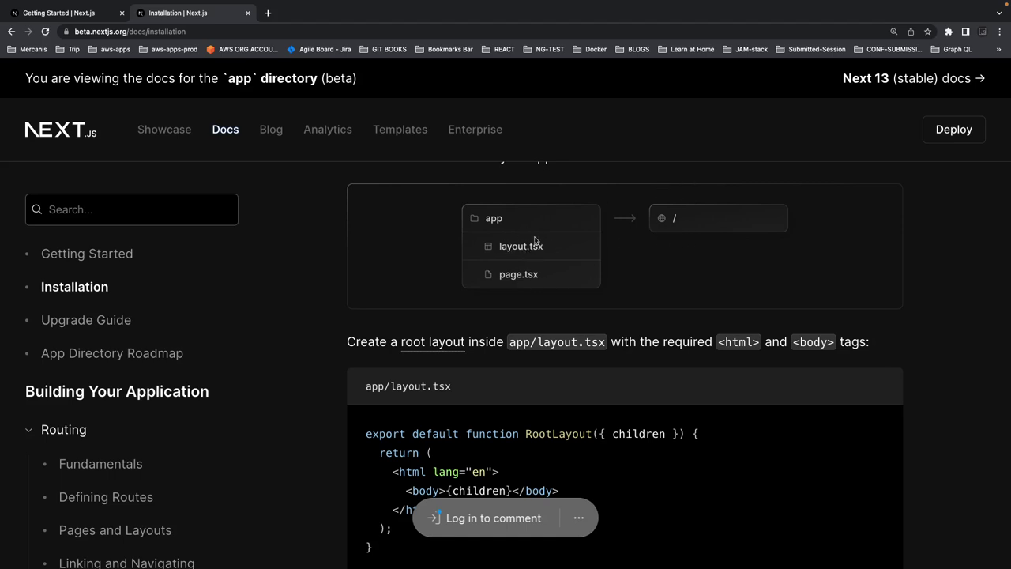
Zoom the Installation page in one step, then back out slightly
scroll(527, 263, "up", 3)
scroll(527, 262, "down", 1)
key("super+equal")
key("super+equal")
scroll(527, 262, "up", 1)
key("super+minus")
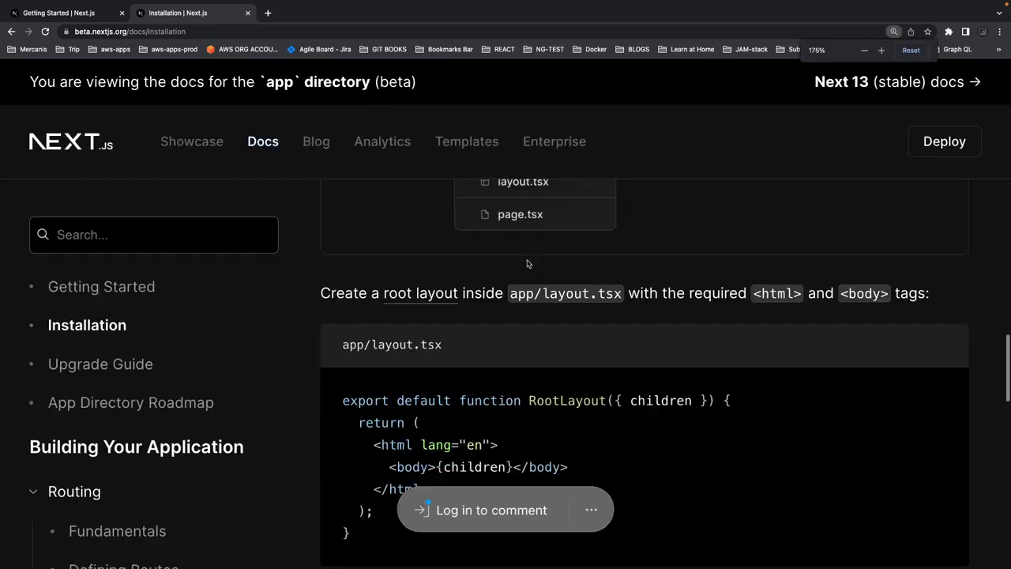
scroll(528, 263, "down", 3)
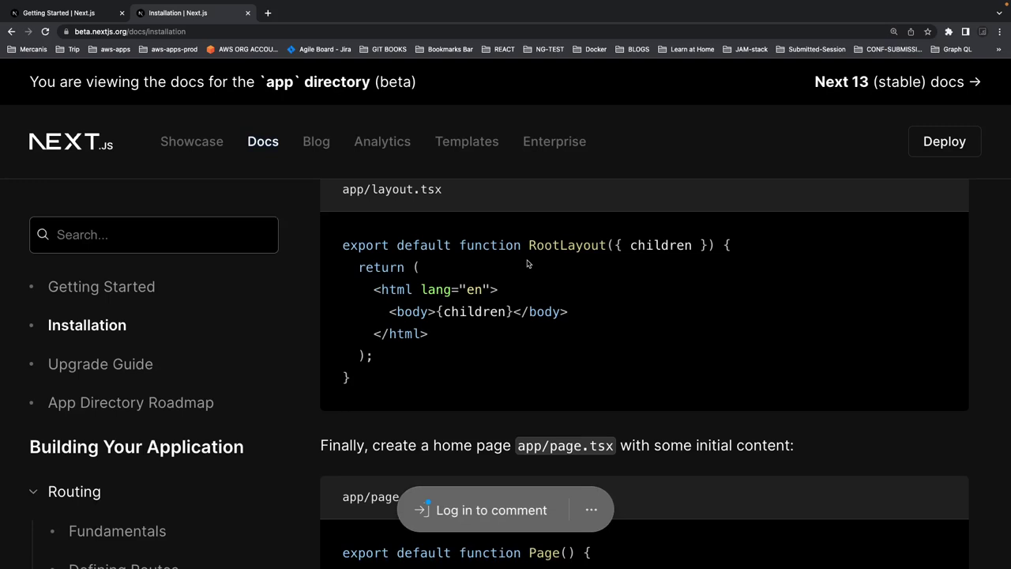
scroll(527, 263, "up", 3)
scroll(527, 263, "up", 1)
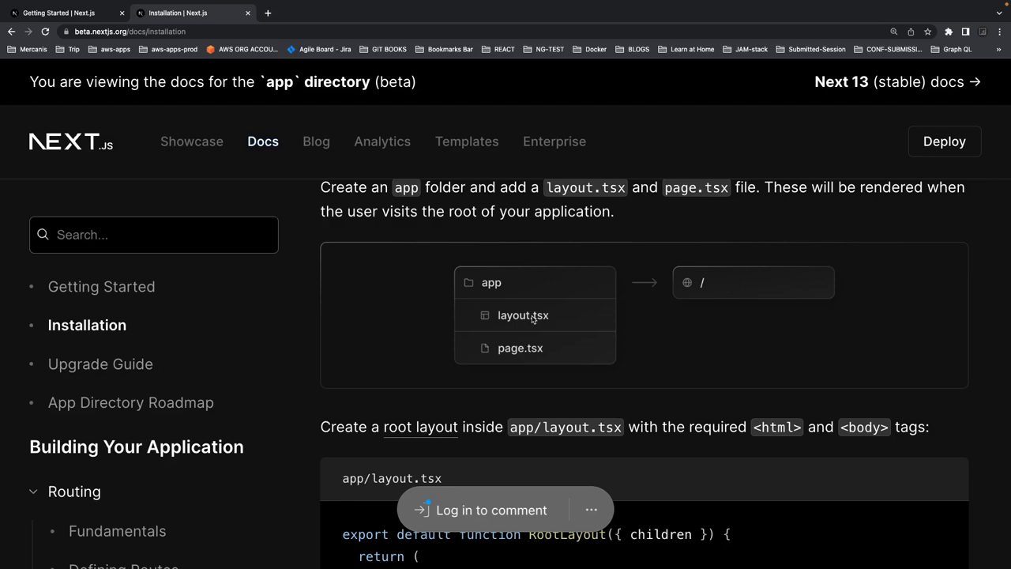
Scroll to the Next Steps cards, then switch to VS Code showing the uber-eats package.json
scroll(532, 318, "down", 8)
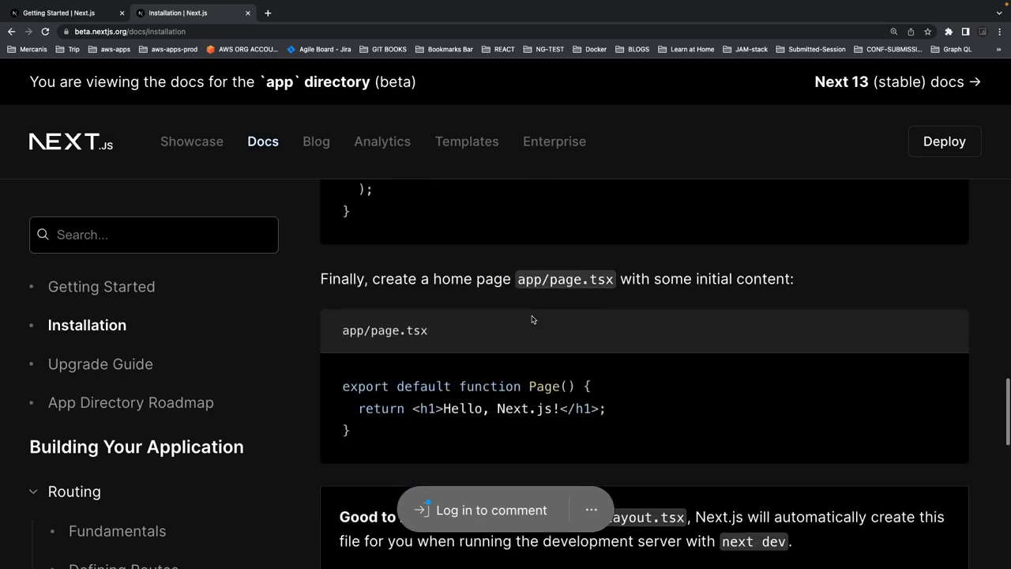
scroll(532, 318, "down", 3)
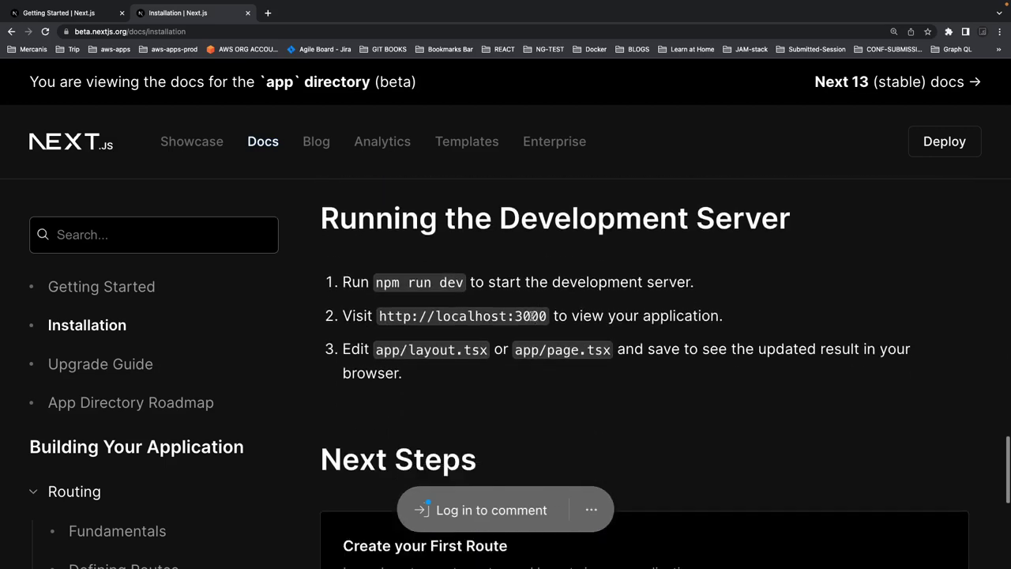
scroll(515, 310, "down", 3)
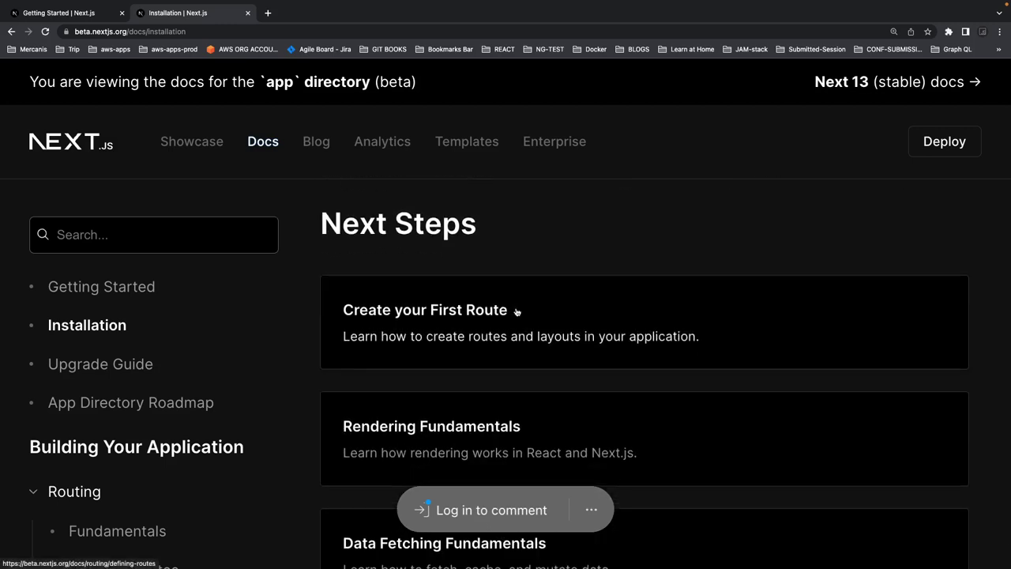
key("ctrl+Left")
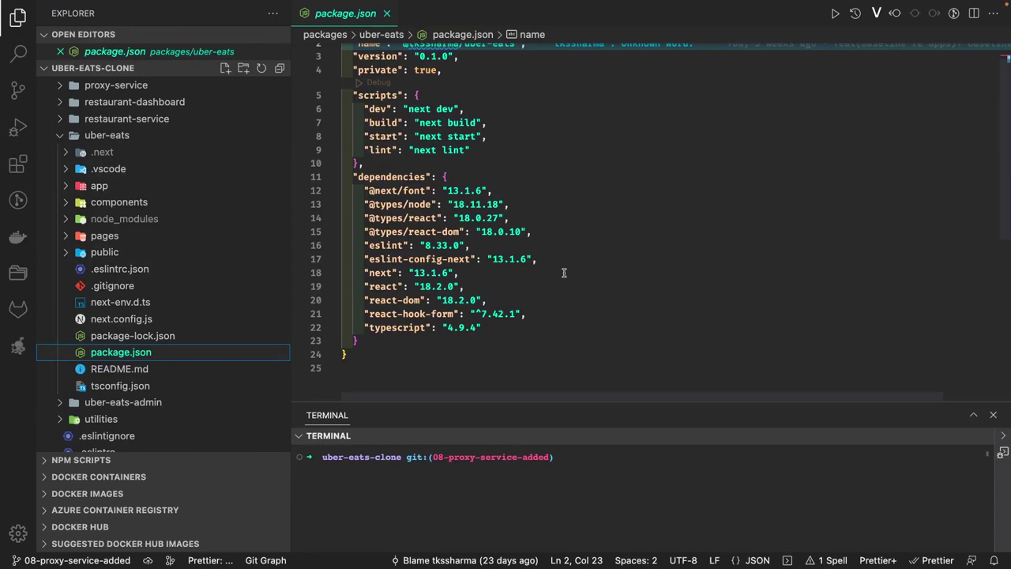
scroll(563, 274, "up", 1)
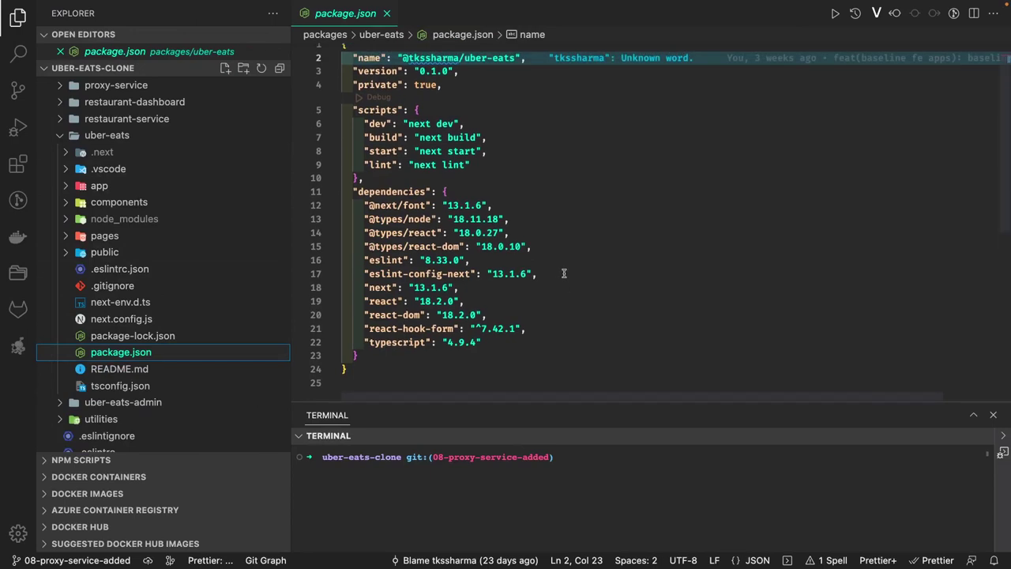
scroll(563, 273, "up", 1)
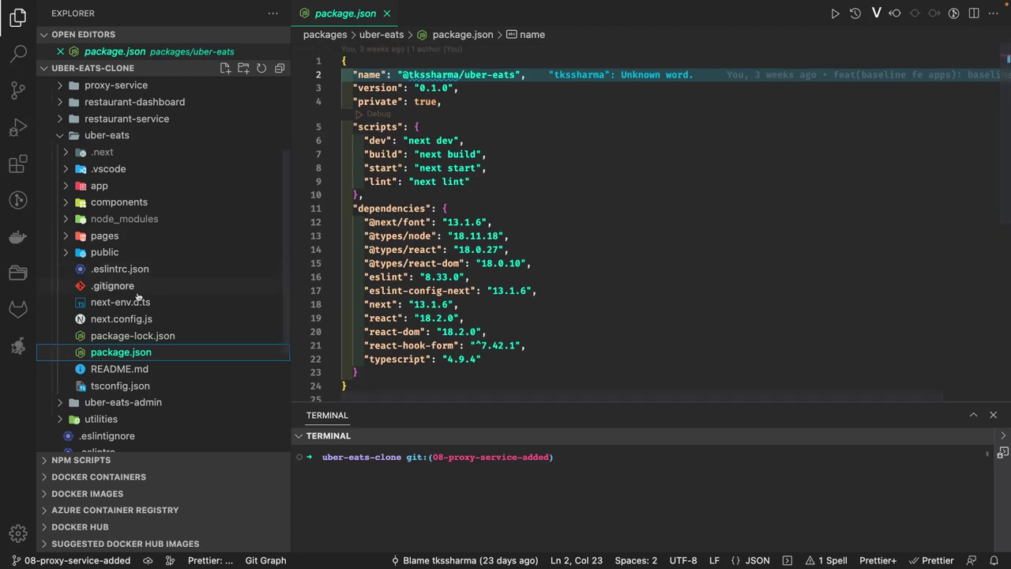
Open the login route's layout.tsx and page.tsx and the register route's page.tsx
left_click(99, 186)
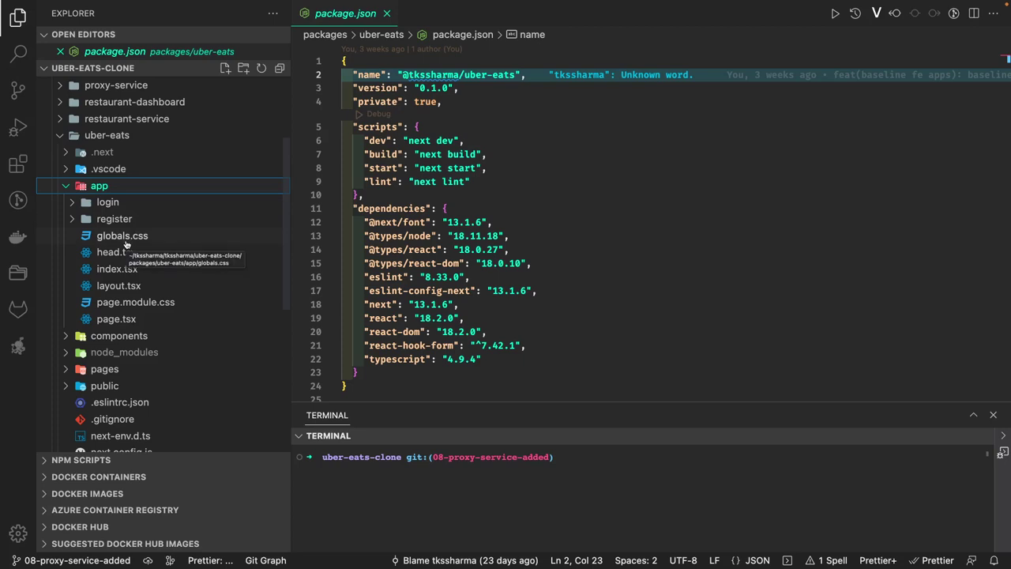
left_click(106, 204)
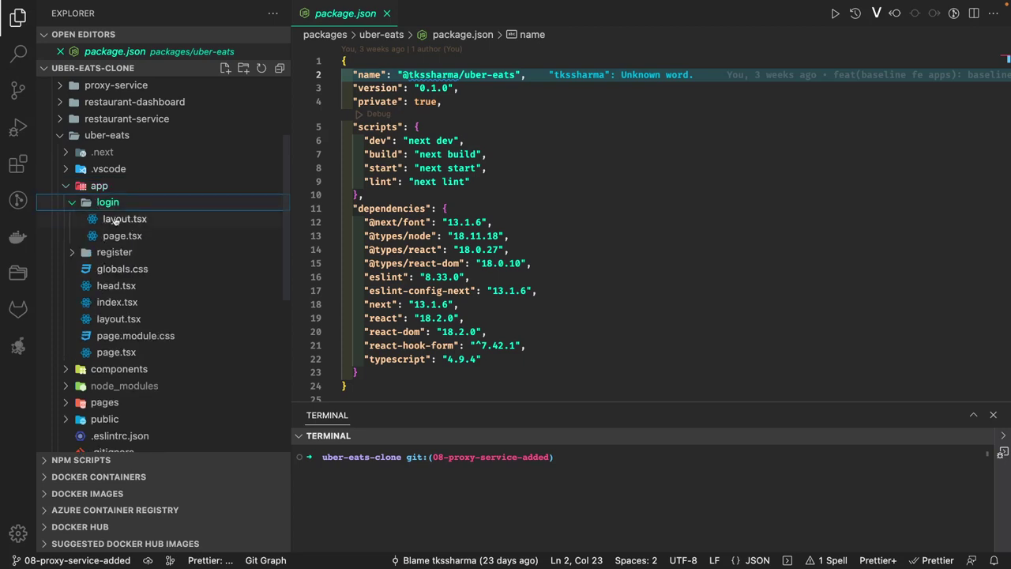
left_click(112, 220)
left_click(117, 236)
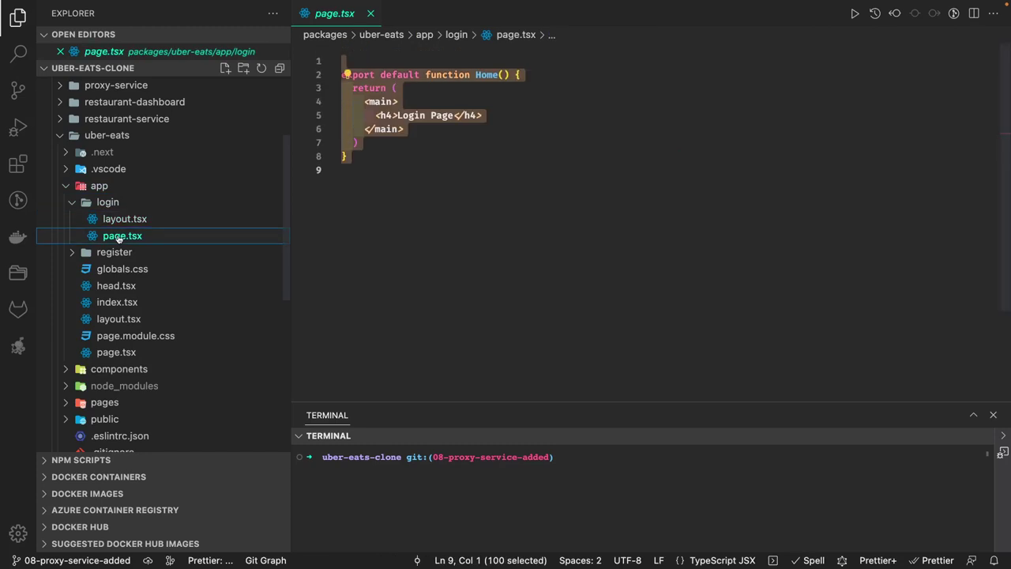
left_click(113, 252)
left_click(118, 270)
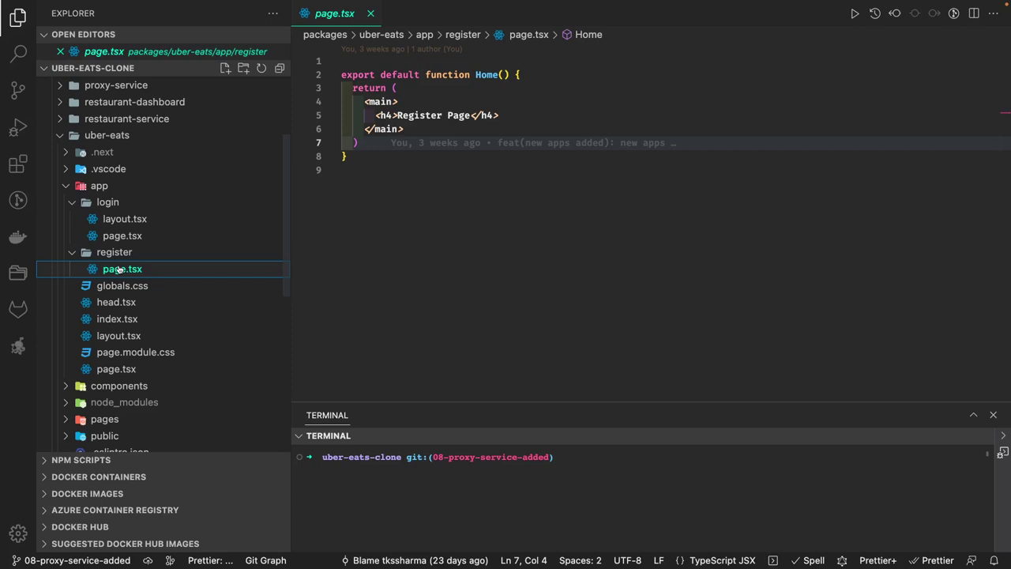
left_click(125, 236)
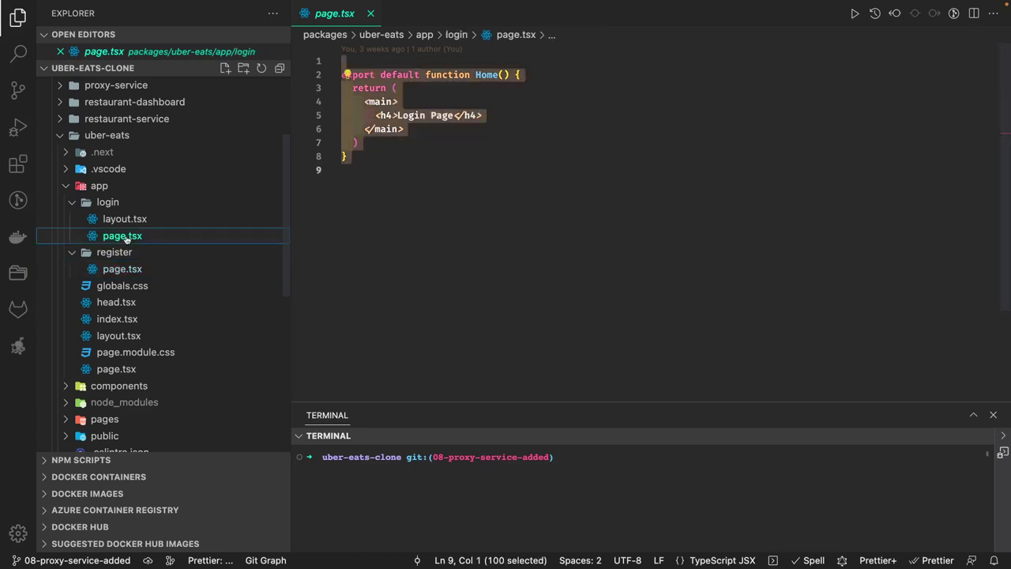
left_click(122, 253)
left_click(122, 253)
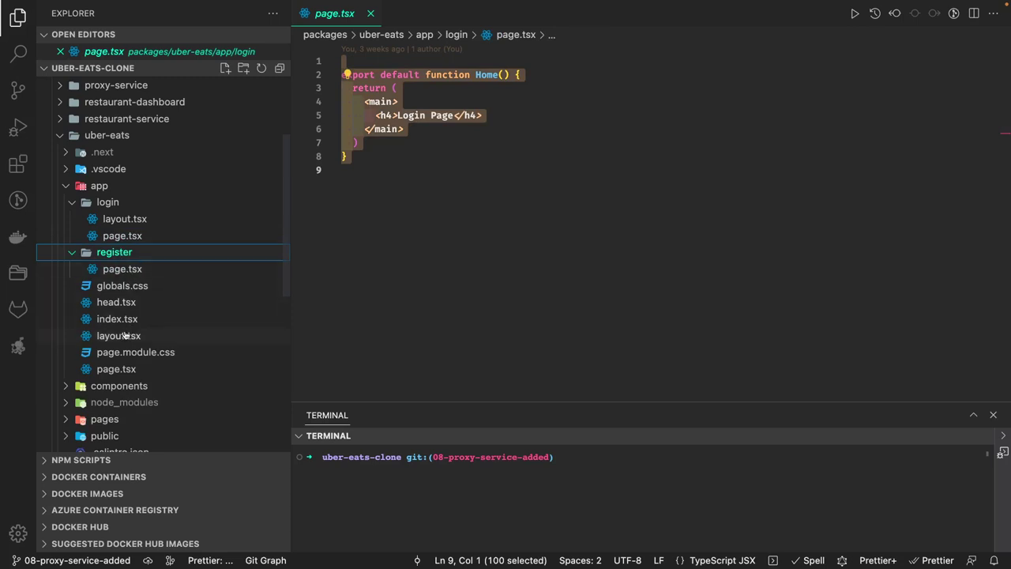
Compare the root app page.tsx and layout.tsx with the login route's layout.tsx and page.tsx
left_click(98, 201)
left_click(99, 217)
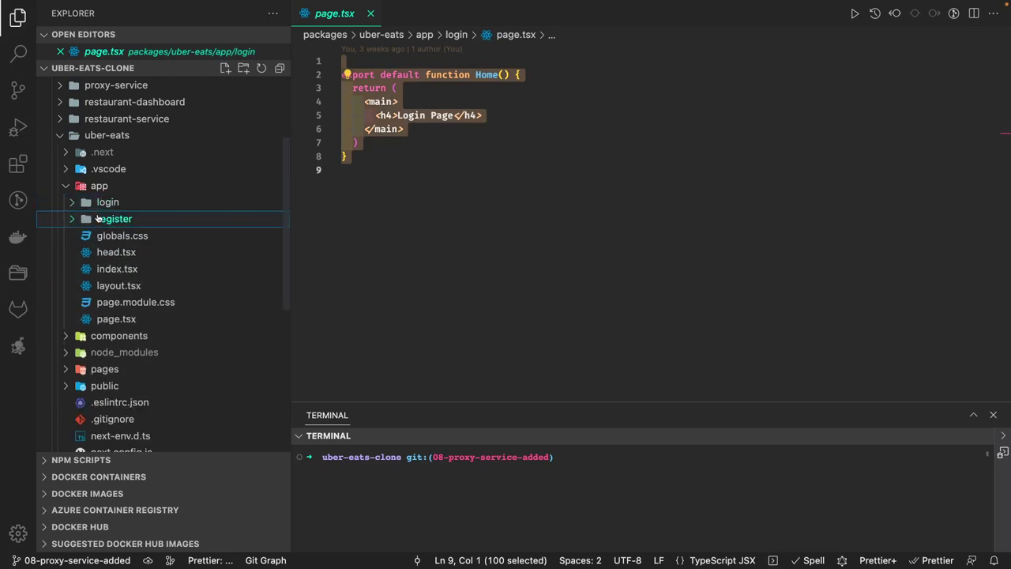
left_click(123, 319)
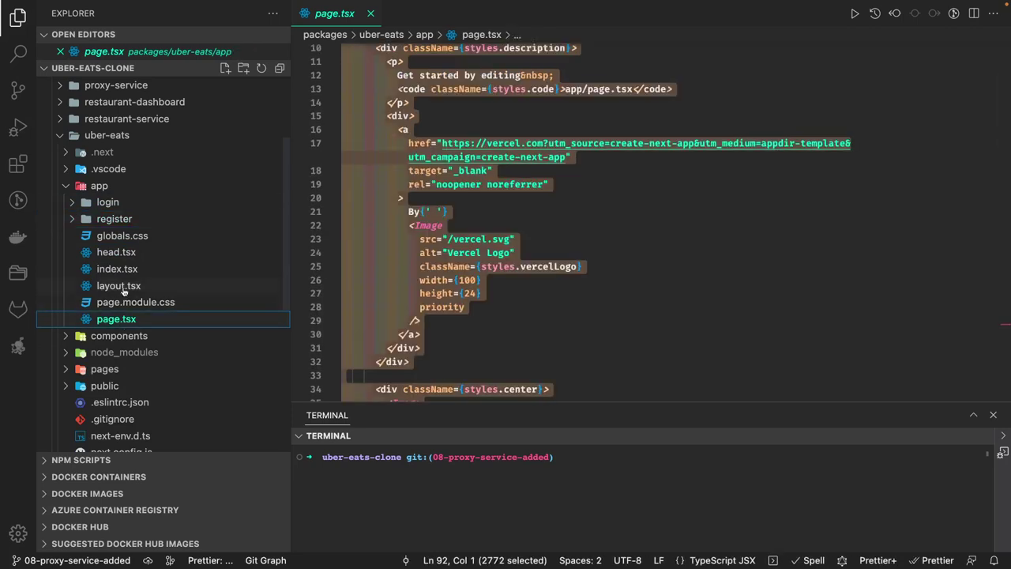
left_click(122, 288)
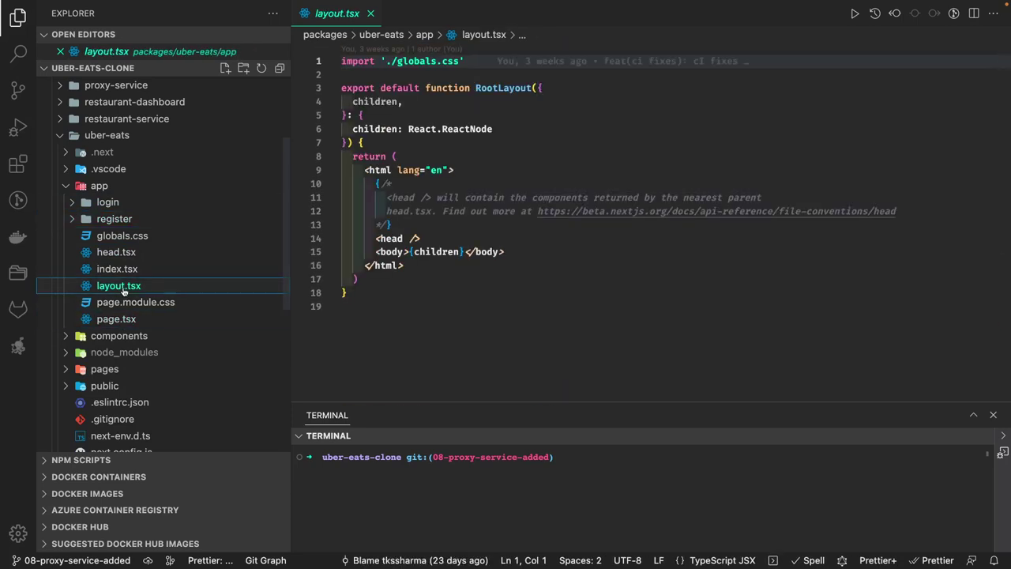
left_click(112, 203)
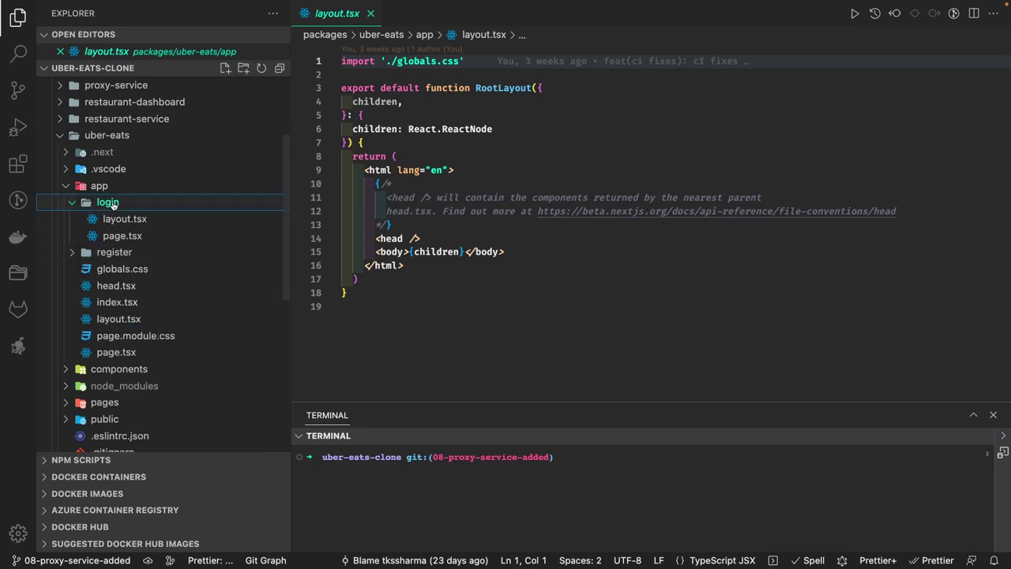
left_click(120, 220)
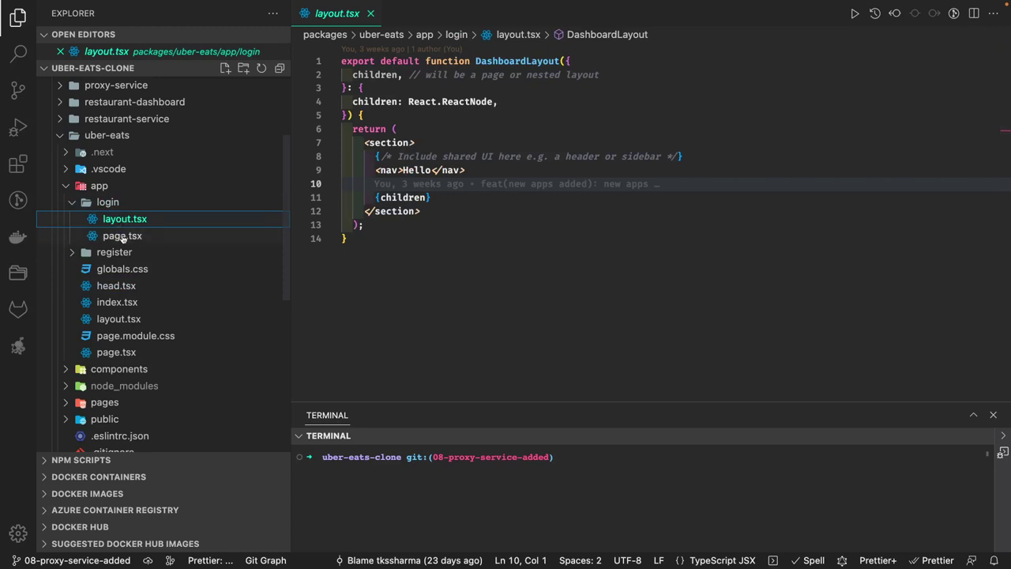
left_click(123, 237)
left_click(106, 205)
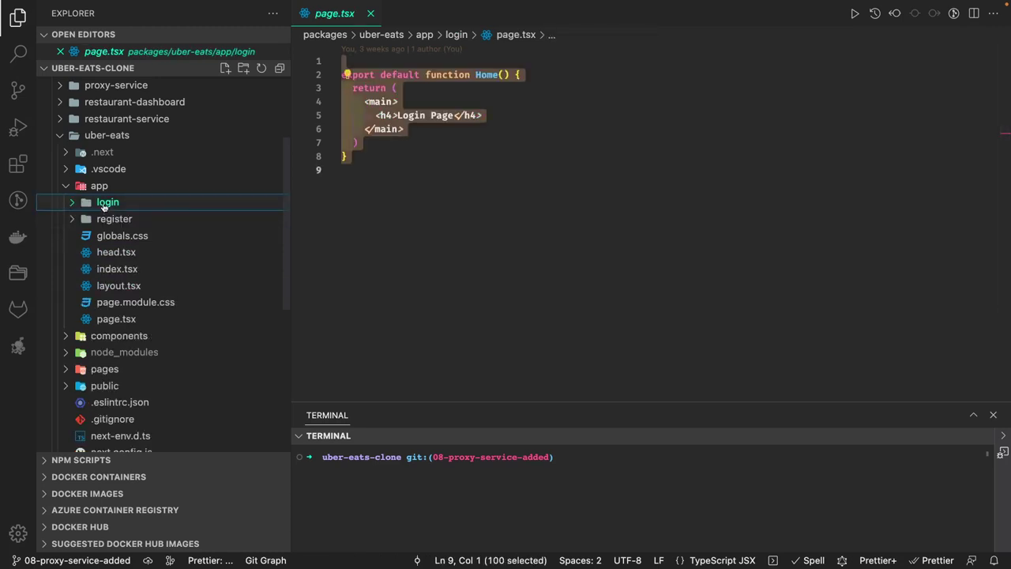
Open next.config.js and highlight the experimental appDir: true block
scroll(121, 297, "down", 5)
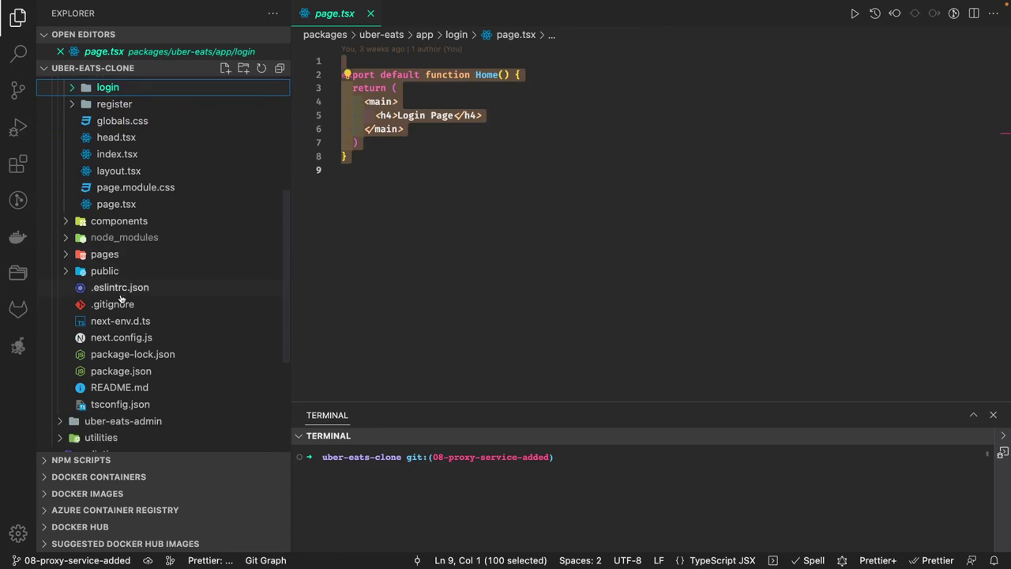
left_click(119, 337)
left_click_drag(365, 115, 330, 97)
Enlarge the VS Code interface one level and expand the register and login folders under app
left_click(417, 218)
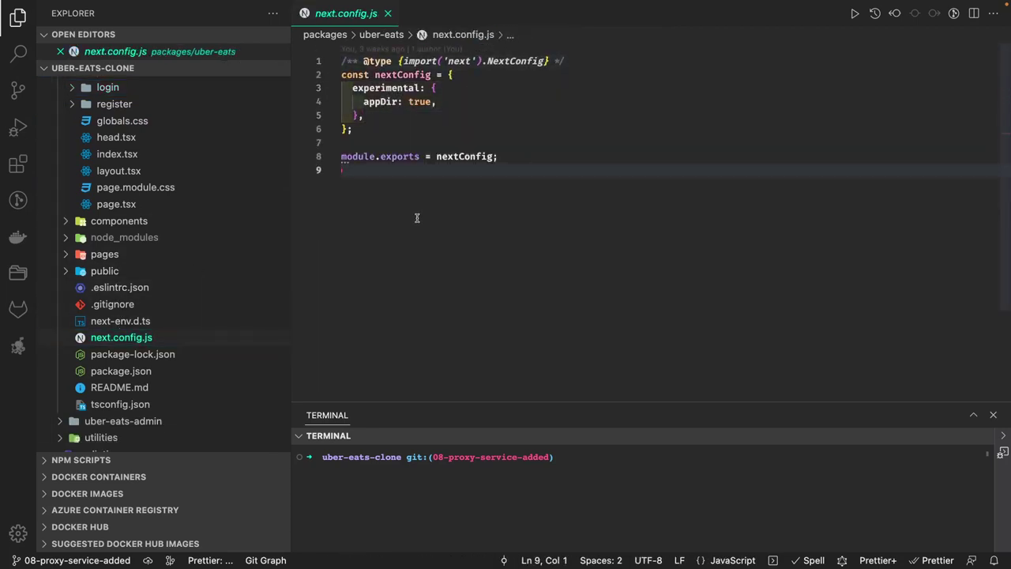
key("super+equal")
scroll(237, 395, "down", 3)
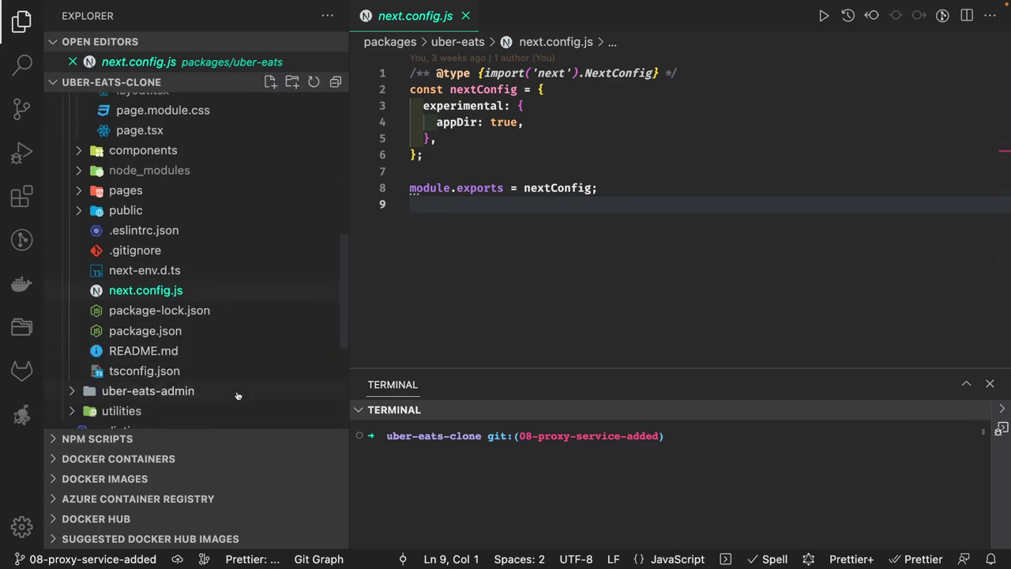
scroll(163, 369, "up", 1)
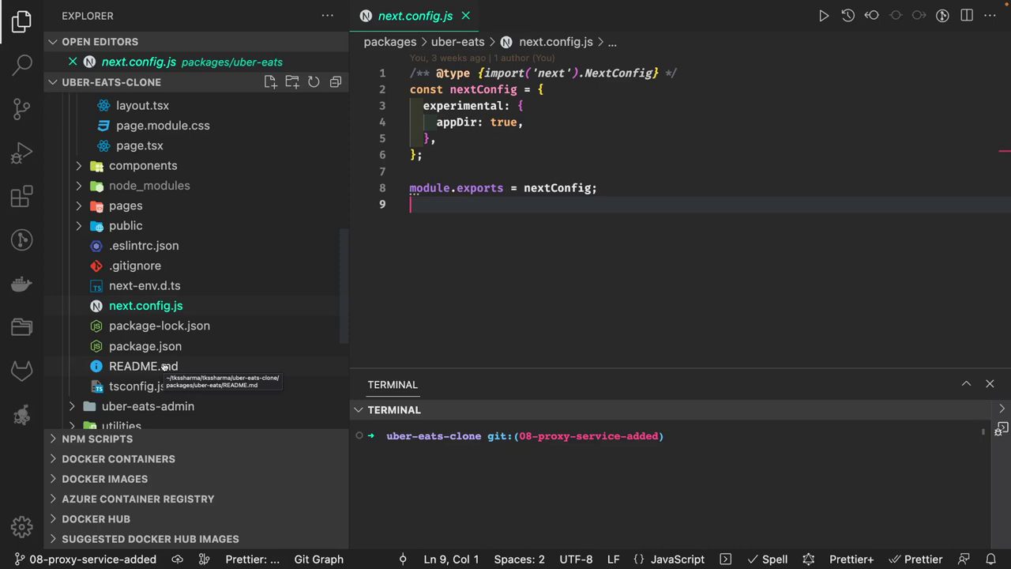
scroll(163, 367, "up", 4)
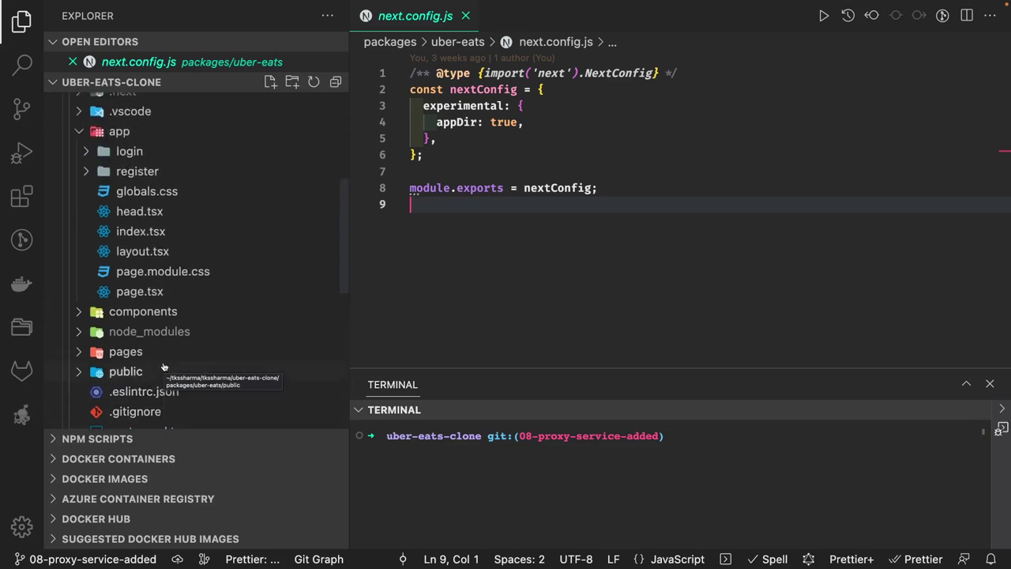
left_click(126, 170)
left_click(130, 152)
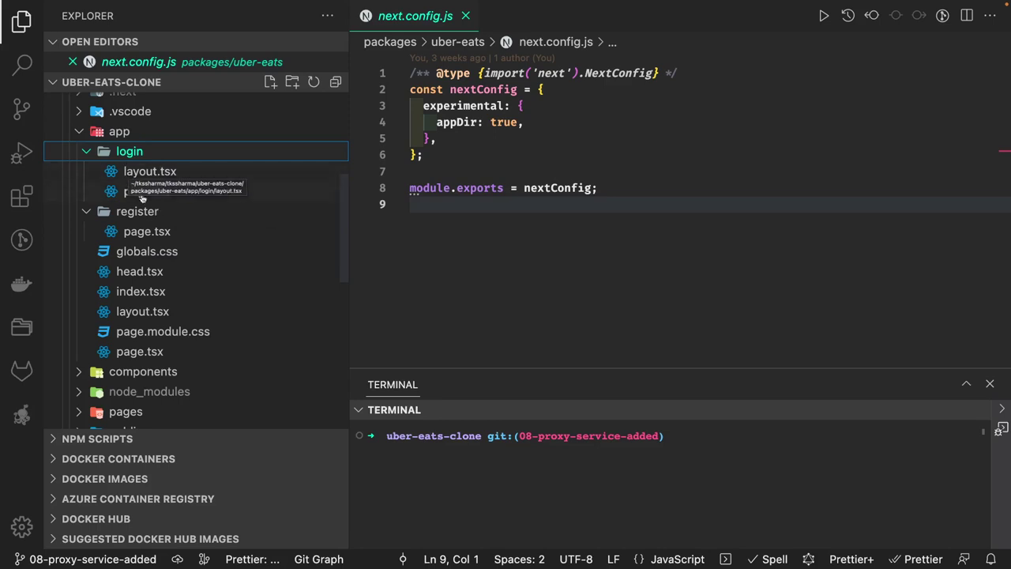
Compare login/layout.tsx with app/layout.tsx and highlight DashboardLayout's section markup, lines 6–13
left_click(152, 172)
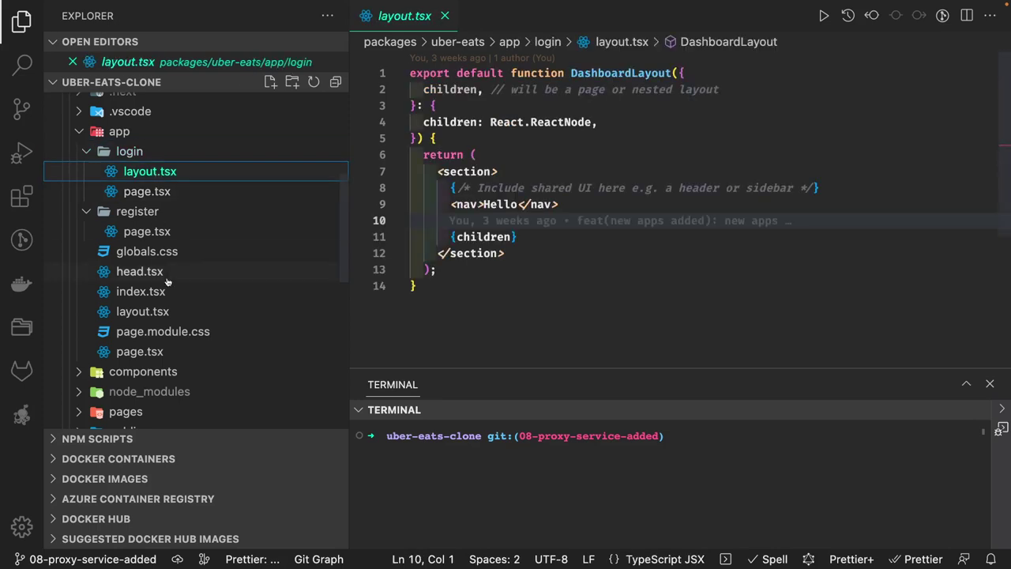
left_click(141, 313)
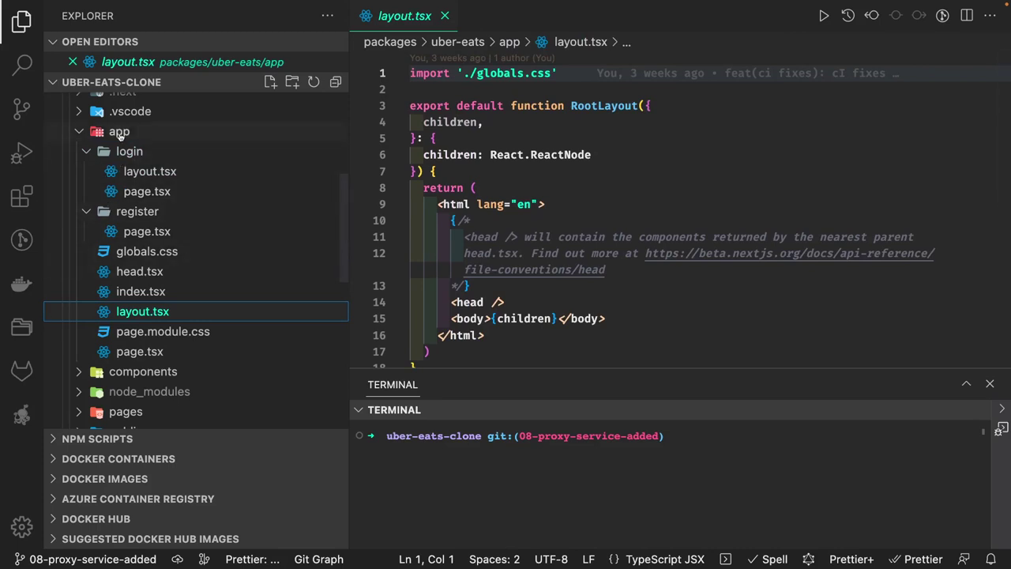
left_click(157, 171)
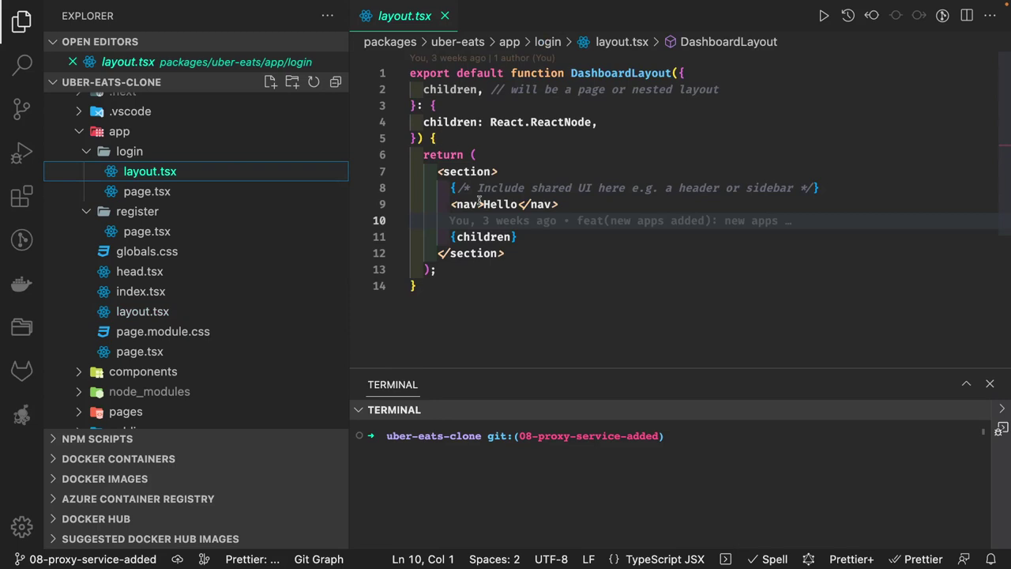
left_click_drag(480, 269, 412, 157)
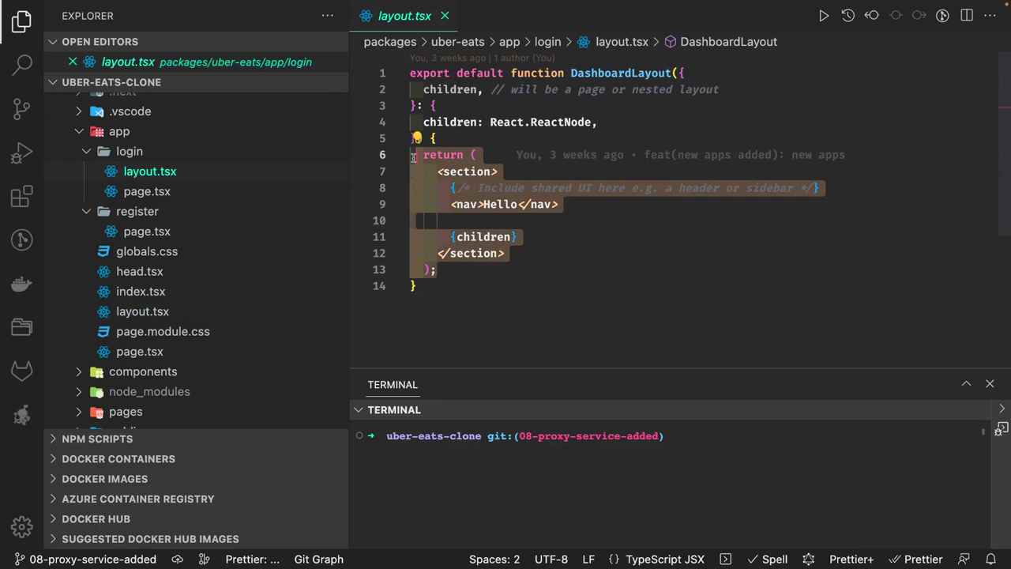
scroll(279, 295, "down", 5)
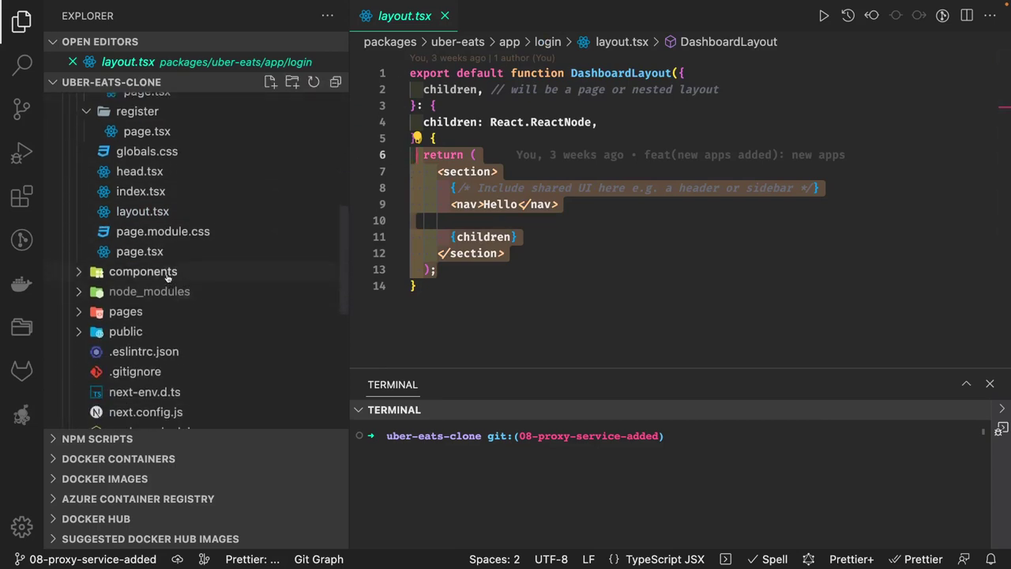
scroll(162, 260, "up", 8)
Show the pages folder's api, collapse login and register, and switch to the docs browser
left_click(112, 210)
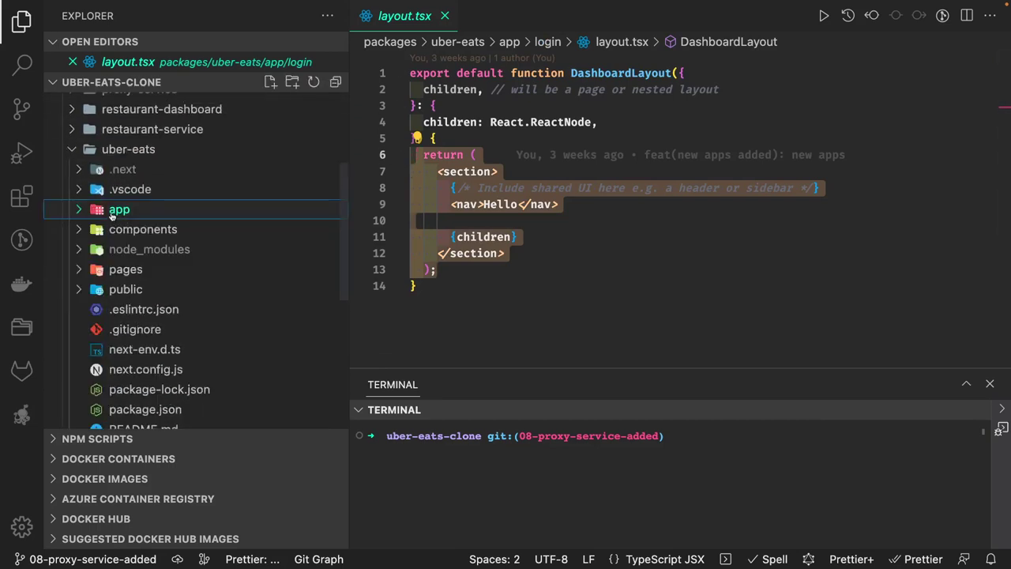
left_click(124, 272)
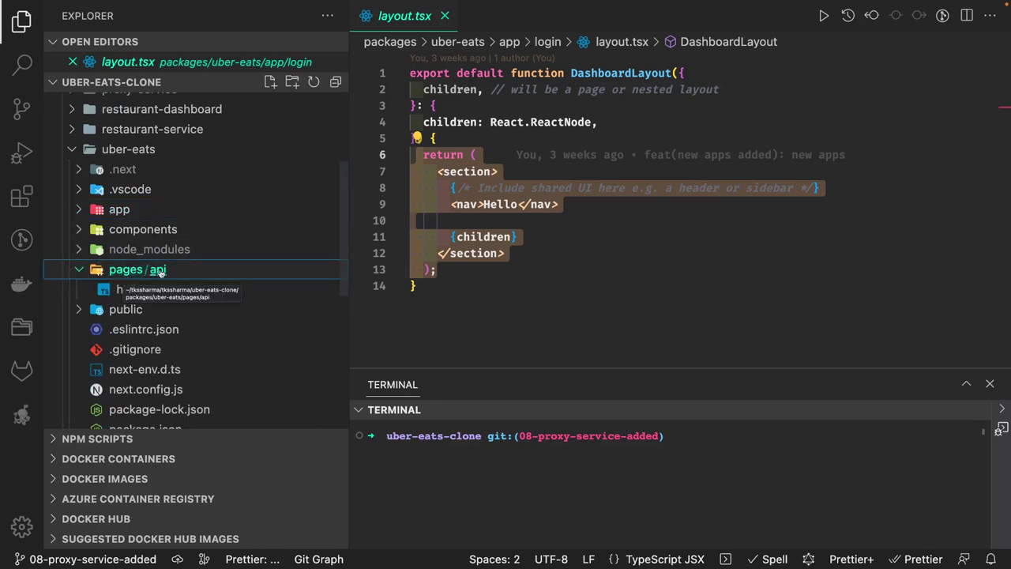
left_click(122, 211)
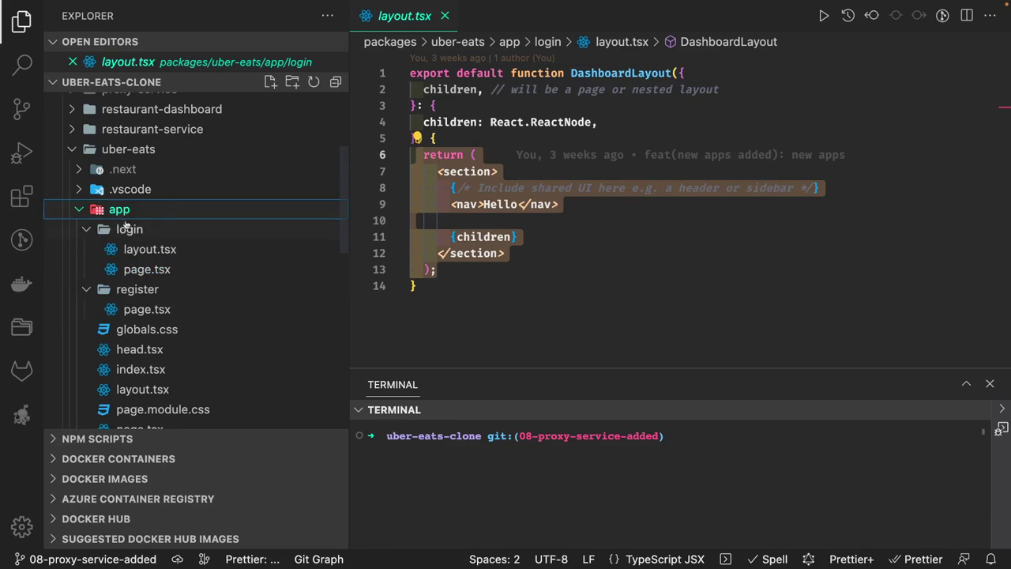
left_click(124, 229)
left_click(126, 249)
key("ctrl+Right")
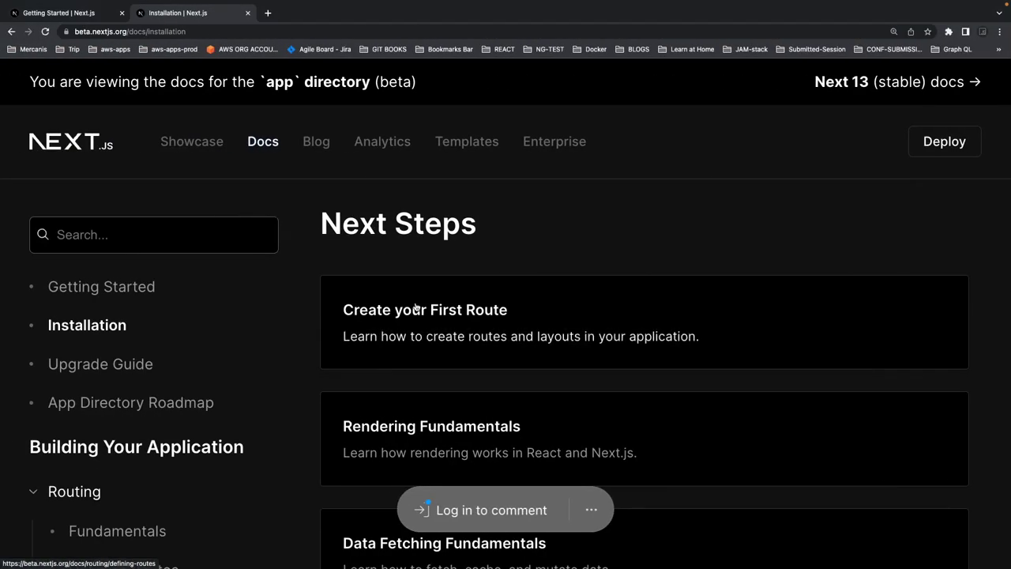
Open the Create your First Route card and read down to the app/page.js Hello, Next.js! example
scroll(415, 307, "down", 2)
left_click(446, 231)
scroll(440, 334, "down", 5)
scroll(440, 338, "down", 2)
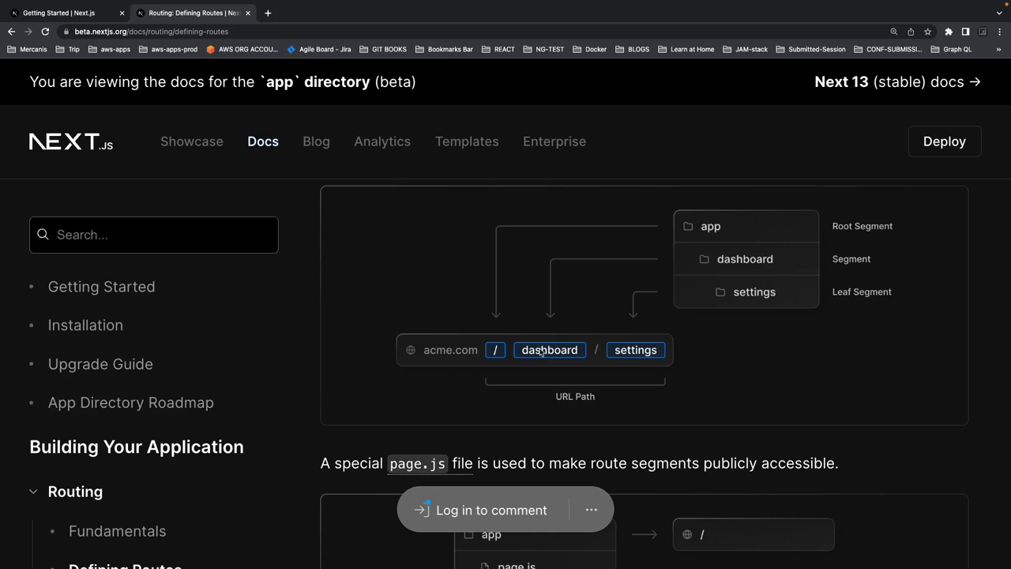
scroll(540, 351, "down", 3)
scroll(540, 352, "up", 2)
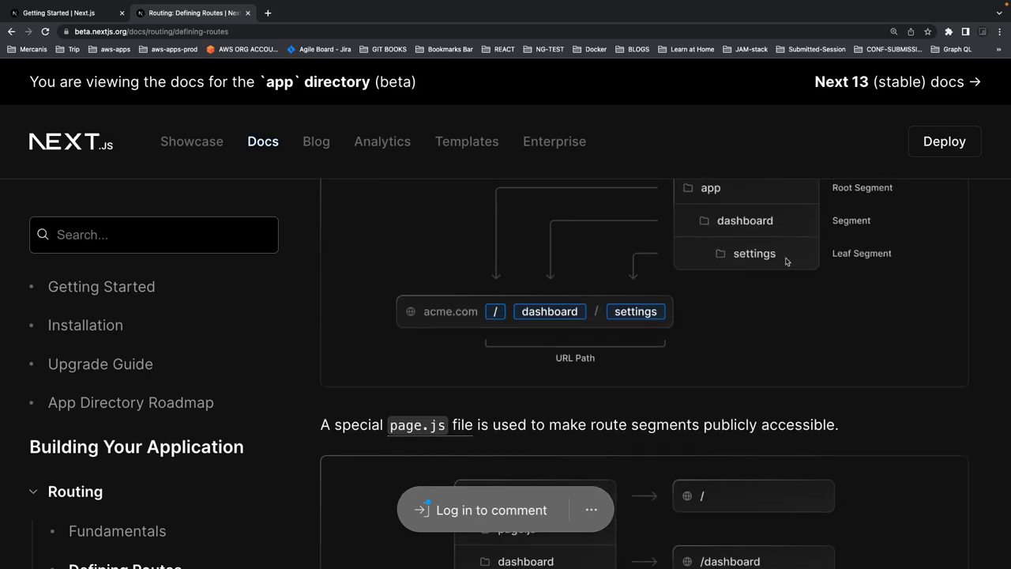
scroll(750, 262, "down", 3)
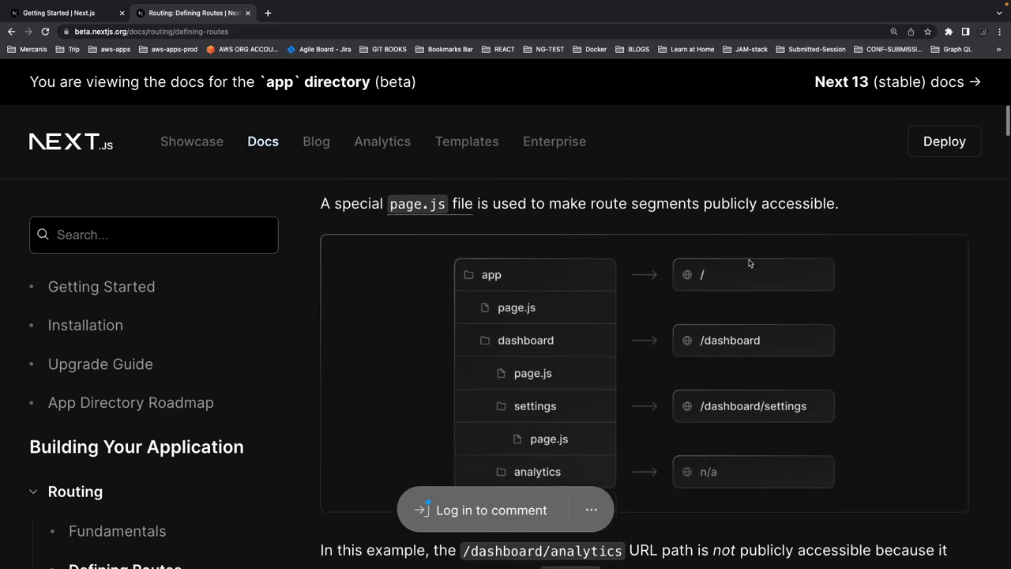
scroll(749, 263, "down", 1)
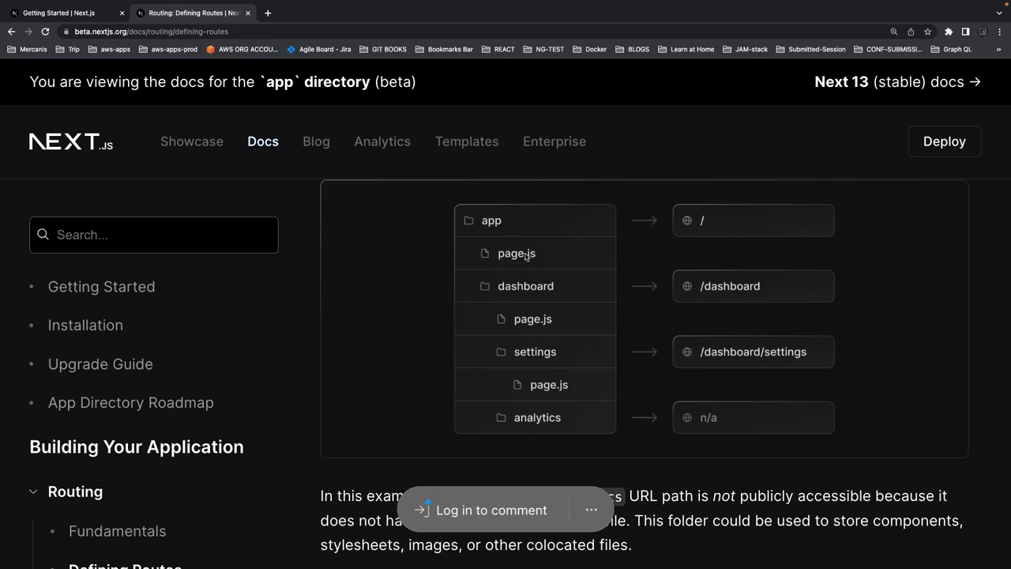
scroll(513, 257, "down", 5)
scroll(523, 250, "down", 3)
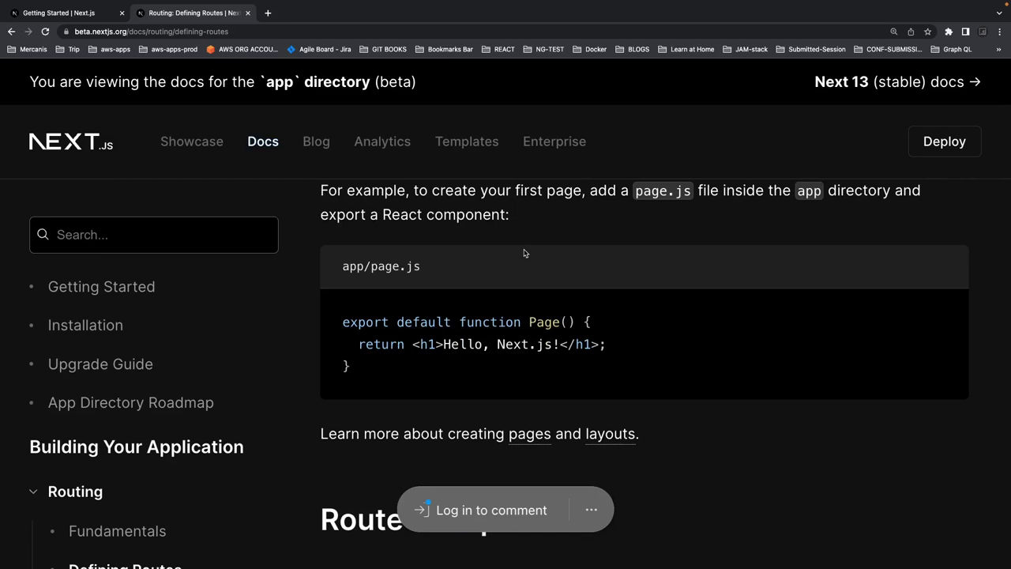
Highlight Page and the return line in the example, then zoom out one step to show the route groups diagram
double_click(547, 323)
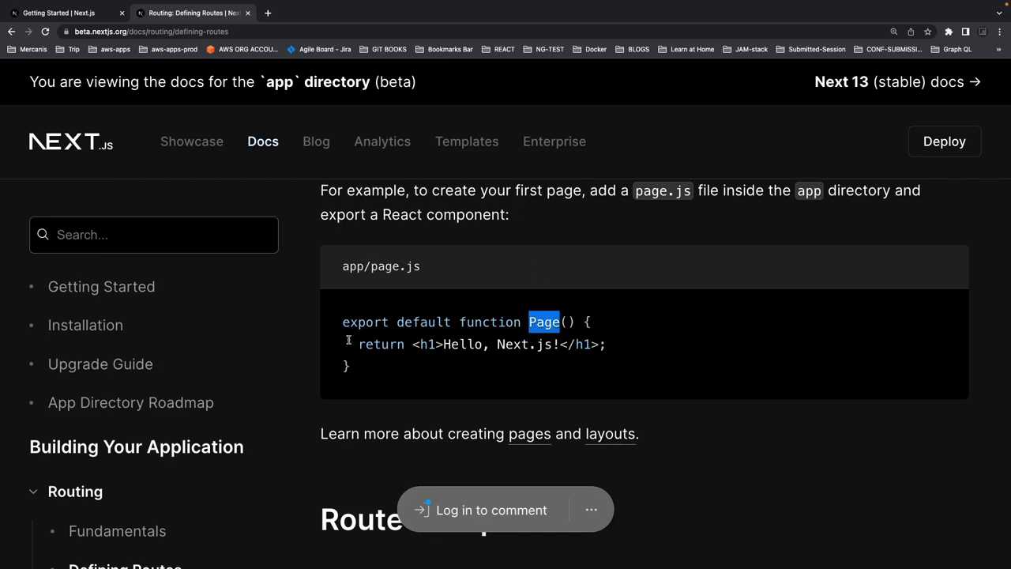
triple_click(379, 349)
scroll(379, 351, "down", 3)
scroll(379, 353, "down", 10)
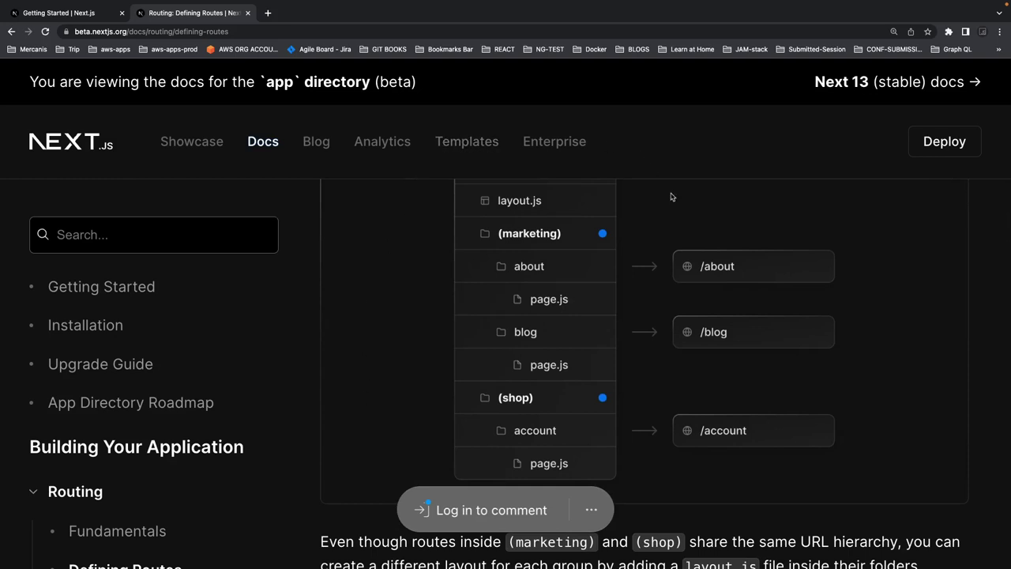
key("super+minus")
scroll(672, 199, "up", 1)
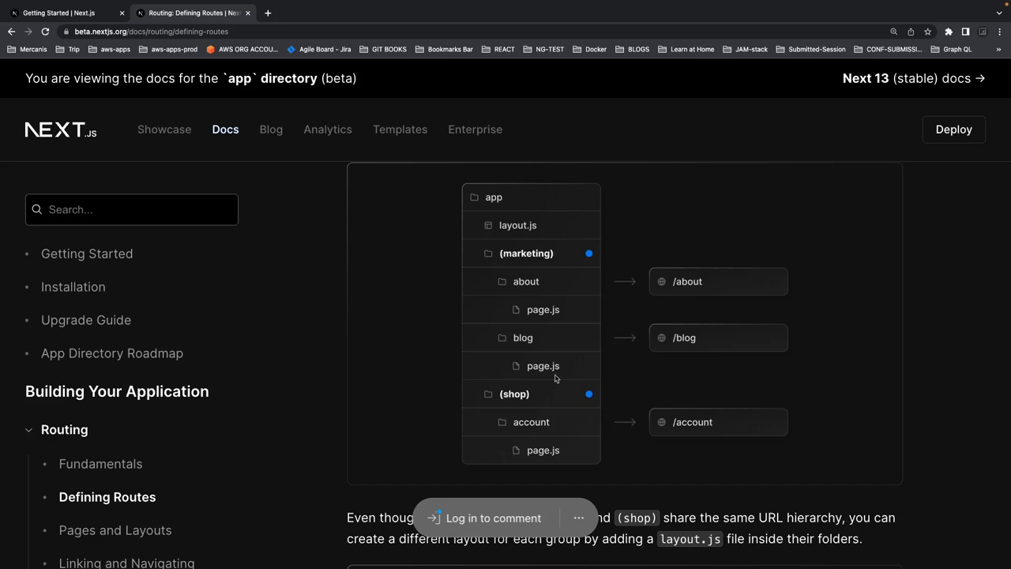
scroll(550, 349, "down", 10)
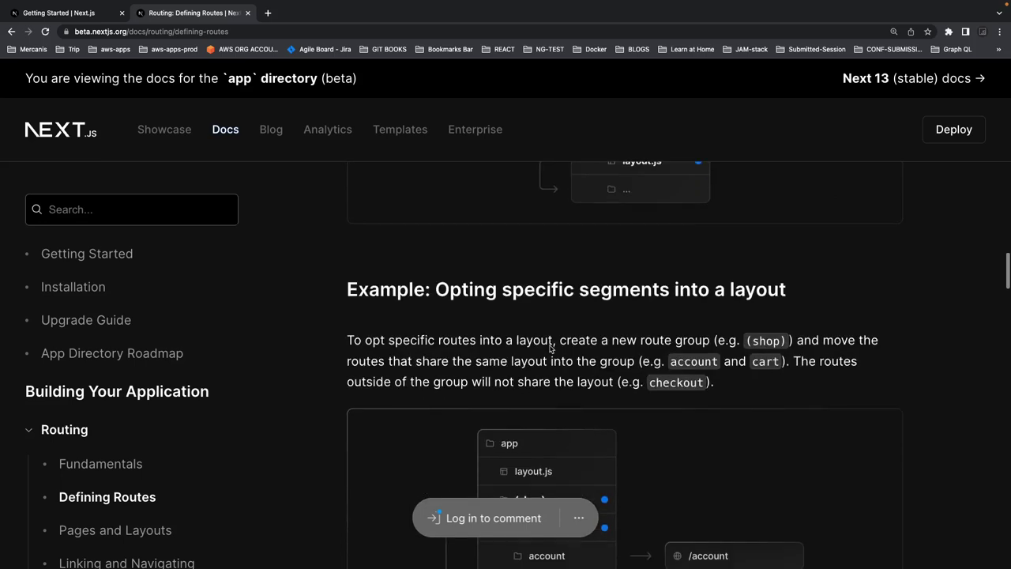
scroll(550, 345, "down", 5)
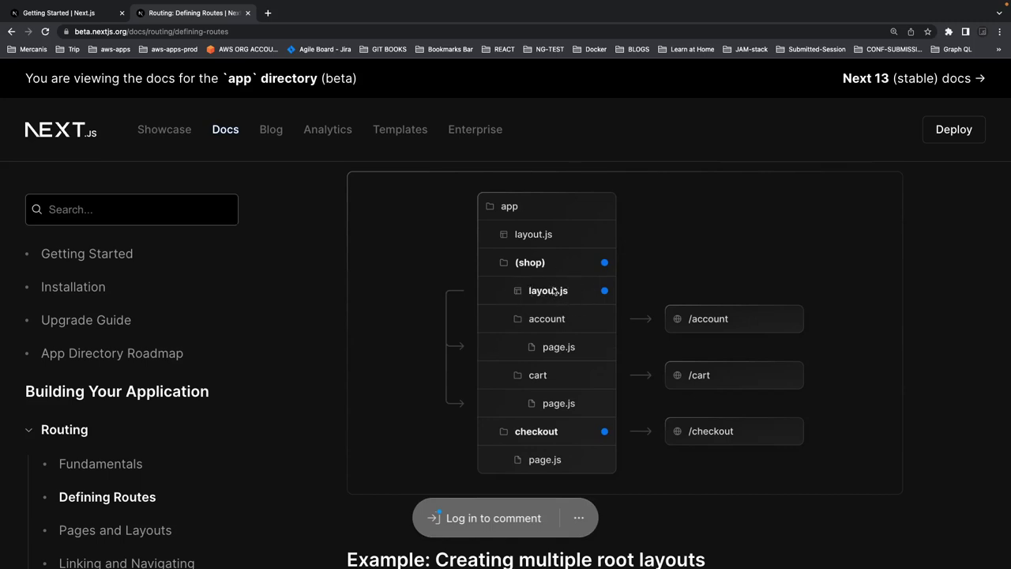
scroll(562, 405, "down", 1)
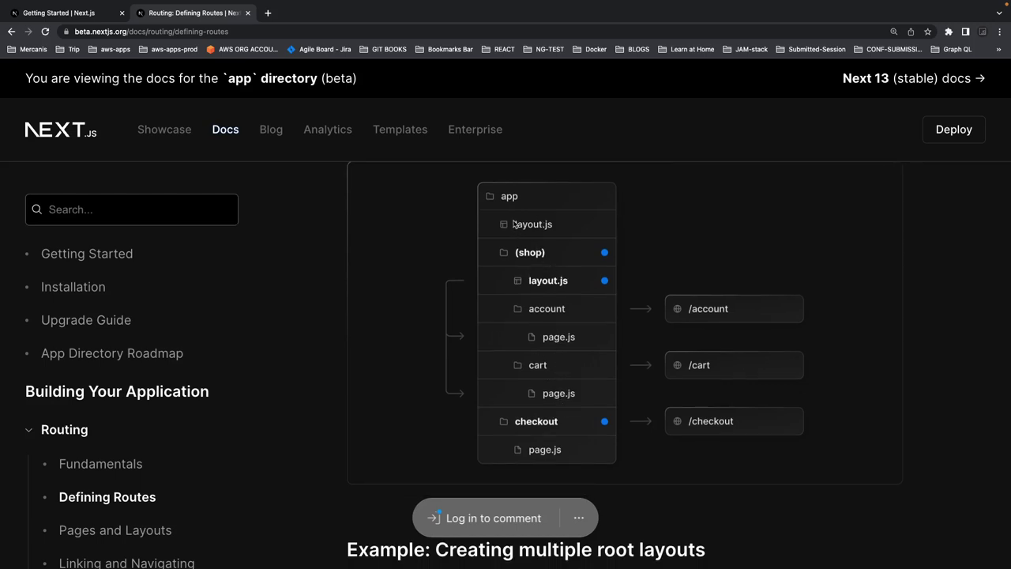
scroll(521, 226, "down", 10)
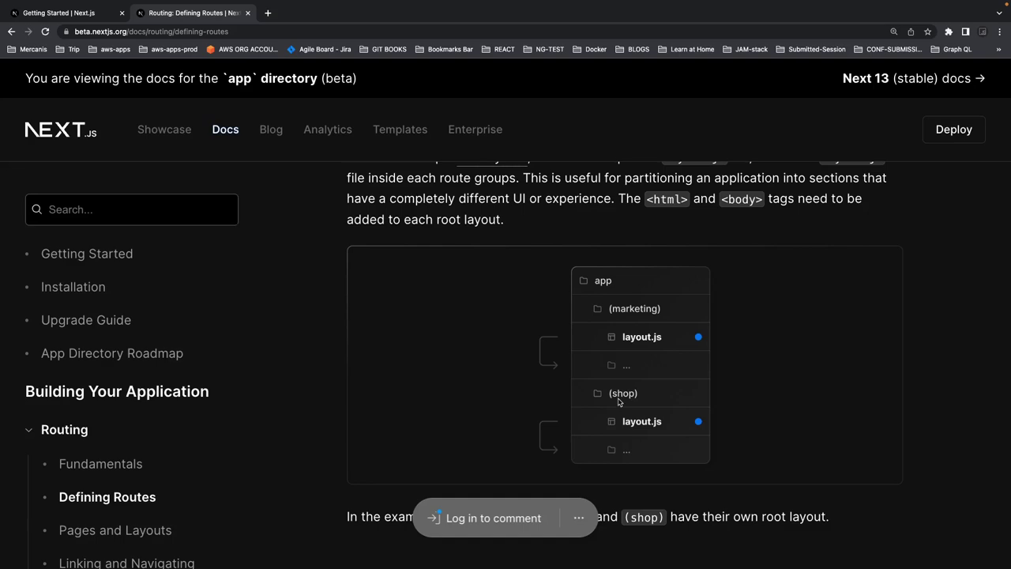
scroll(618, 402, "down", 5)
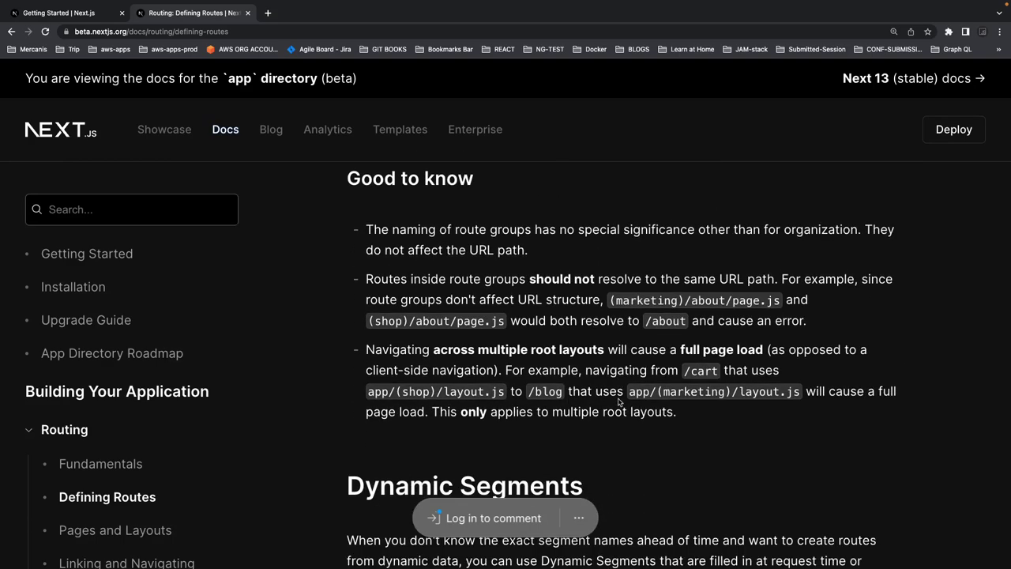